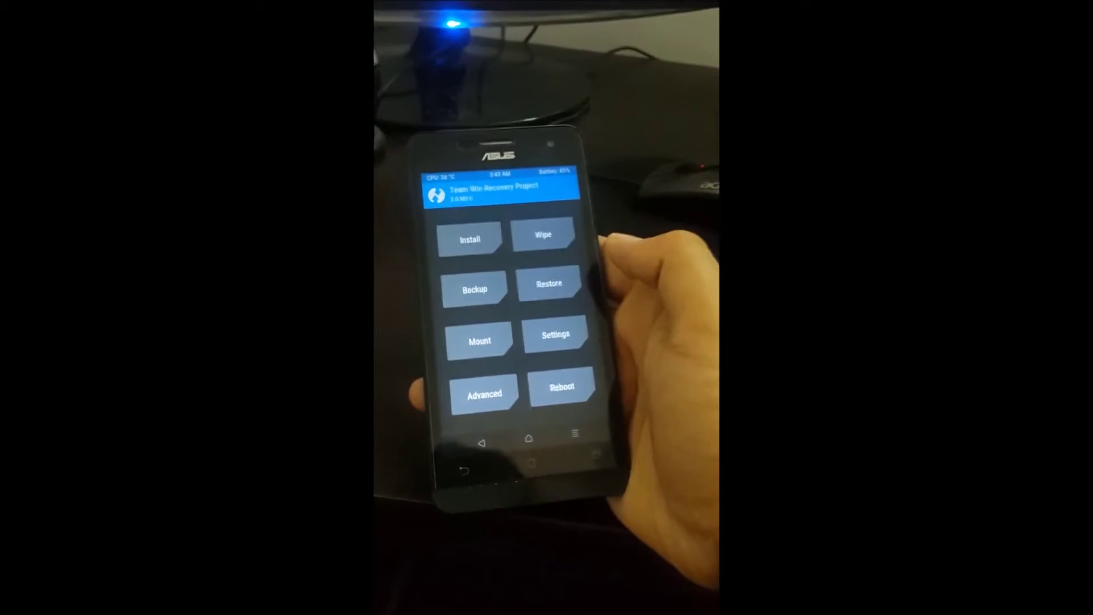
Glance at recovery settings, then open the Advanced Wipe partition list.
{"action": "left_click", "coordinate": [551, 335]}
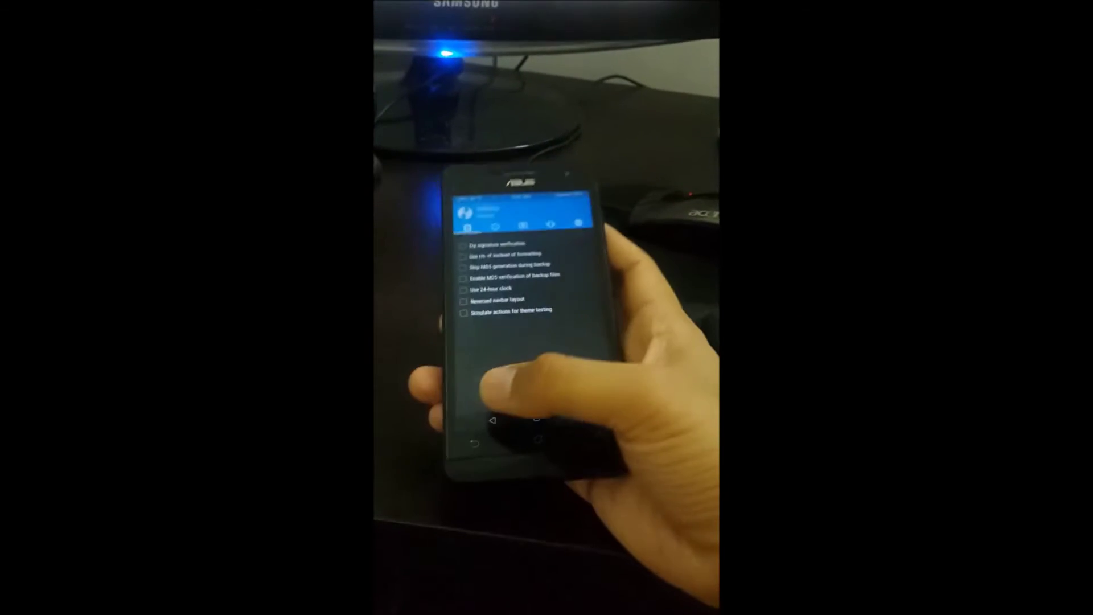
{"action": "left_click", "coordinate": [489, 431]}
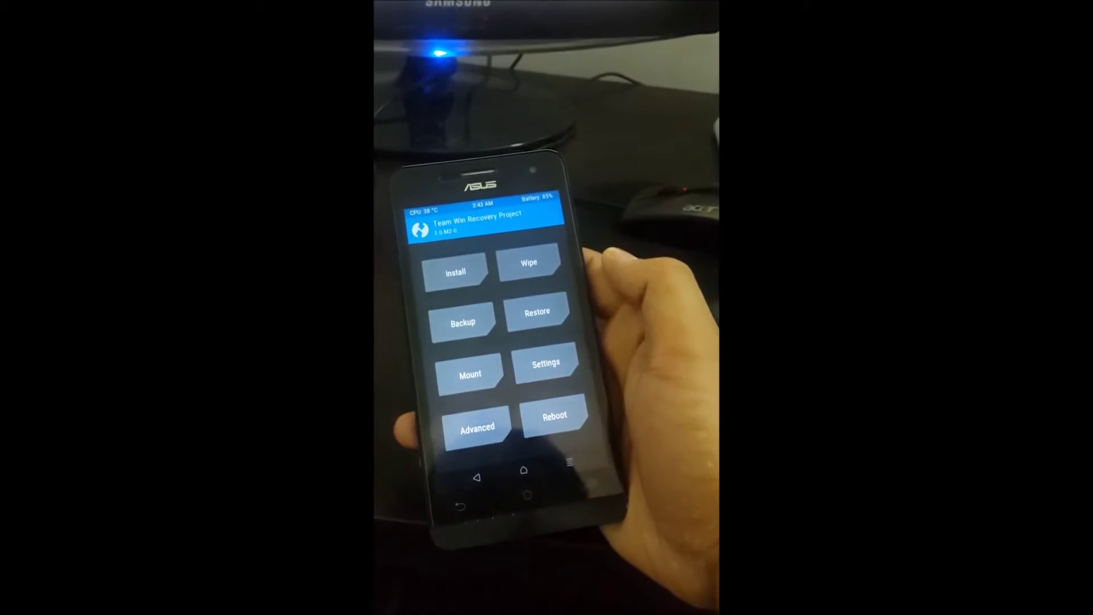
{"action": "left_click", "coordinate": [527, 265]}
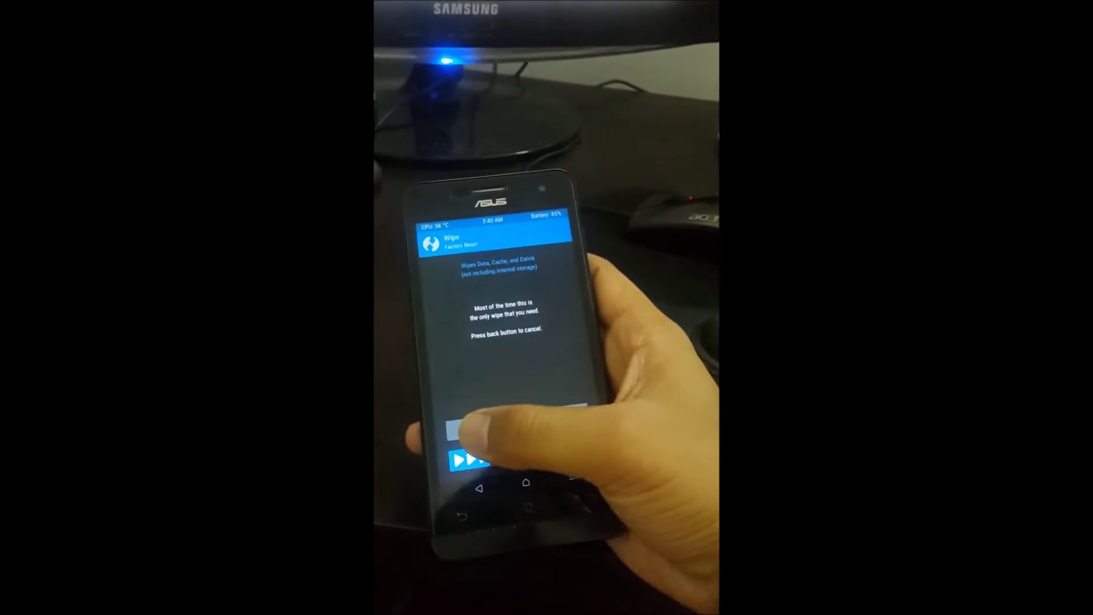
{"action": "left_click", "coordinate": [479, 430]}
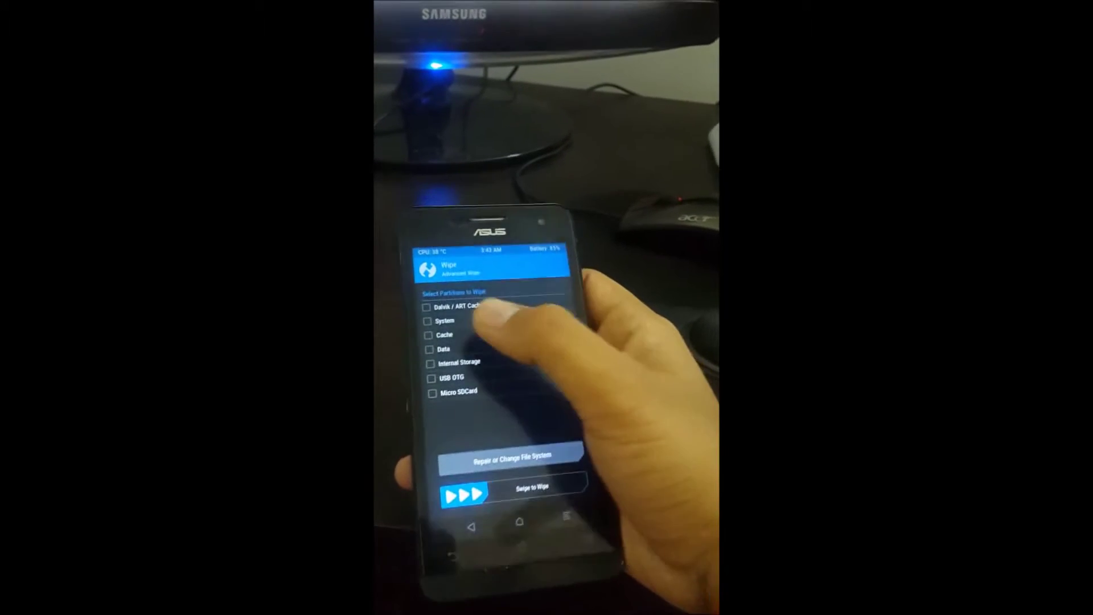
Wipe Dalvik/ART Cache, System, Cache, Data and Internal Storage, then return to the main menu.
{"action": "left_click", "coordinate": [426, 332]}
{"action": "left_click", "coordinate": [427, 363]}
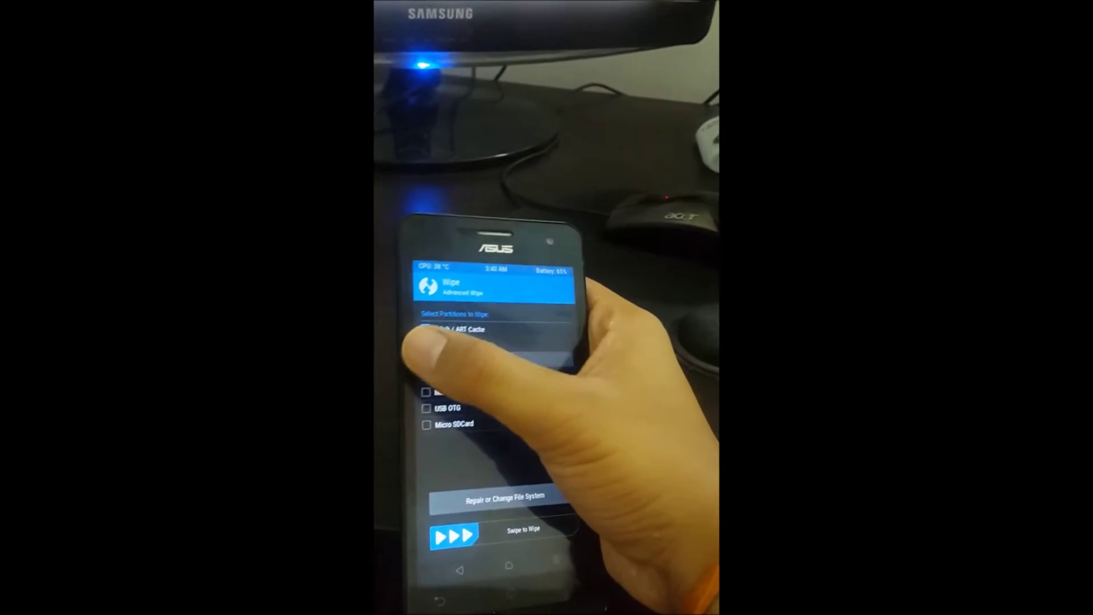
{"action": "left_click", "coordinate": [422, 349]}
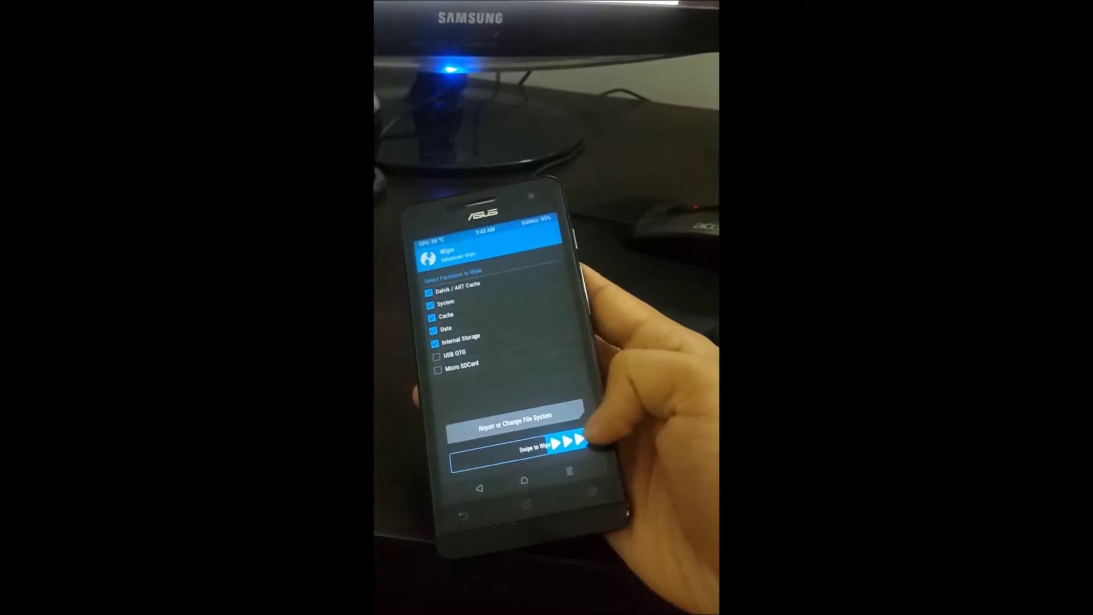
{"action": "left_click_drag", "start_coordinate": [590, 440], "coordinate": [594, 440]}
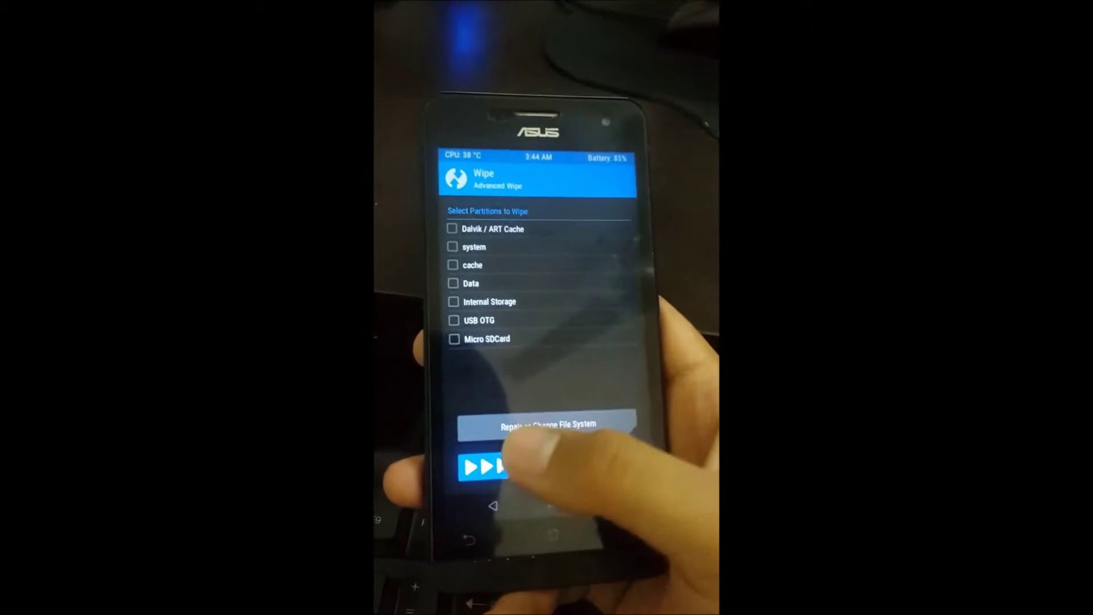
{"action": "left_click", "coordinate": [539, 502]}
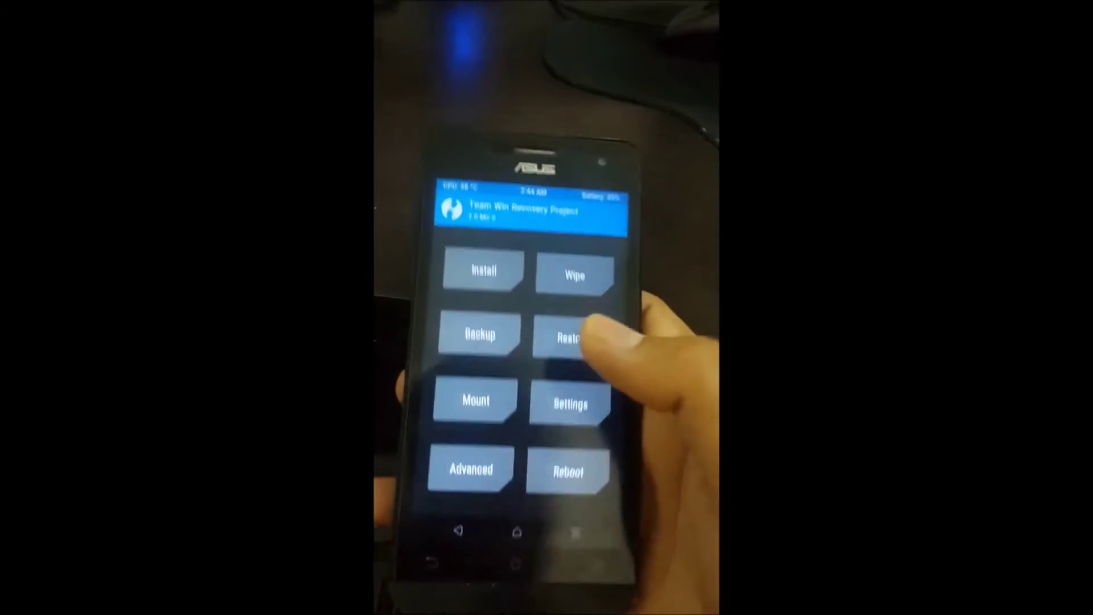
From the Micro SDCard, select the Resurrection Remix ROM zip for installation.
{"action": "left_click", "coordinate": [487, 335]}
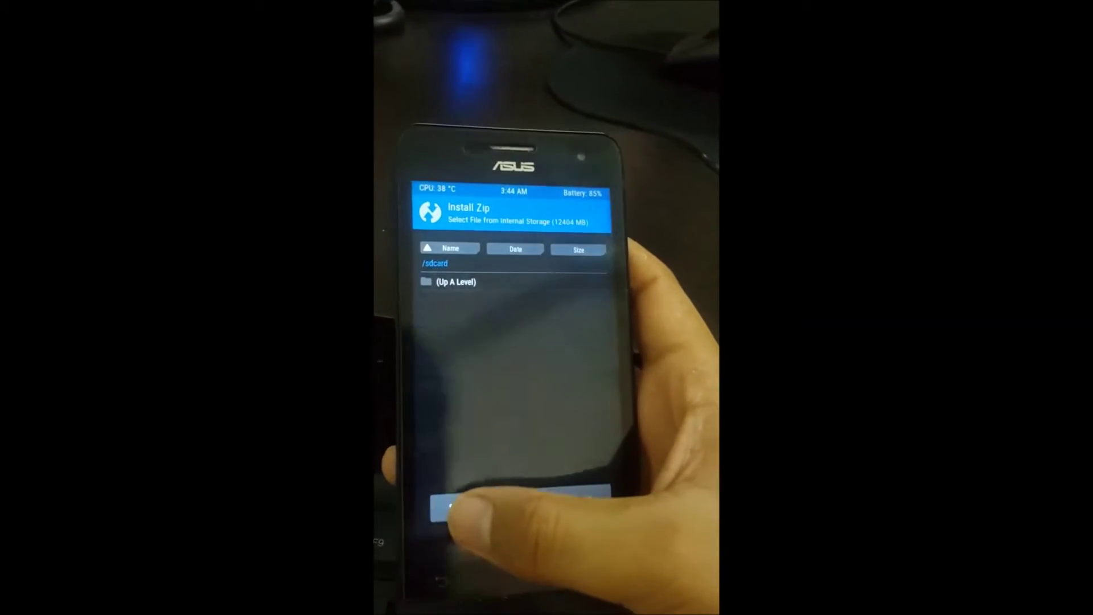
{"action": "left_click", "coordinate": [461, 508]}
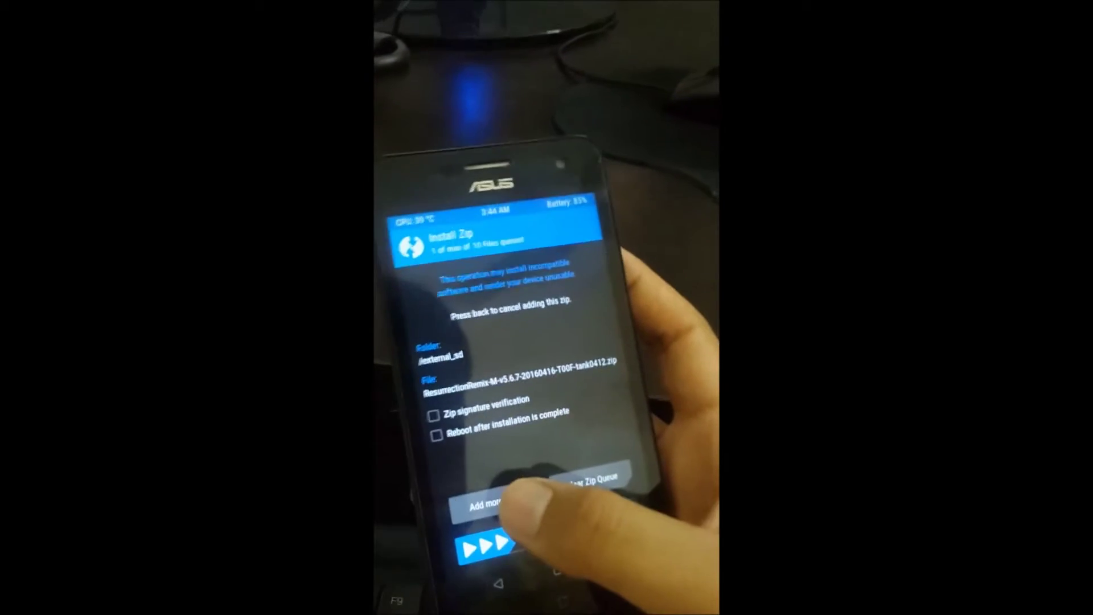
{"action": "left_click", "coordinate": [491, 491]}
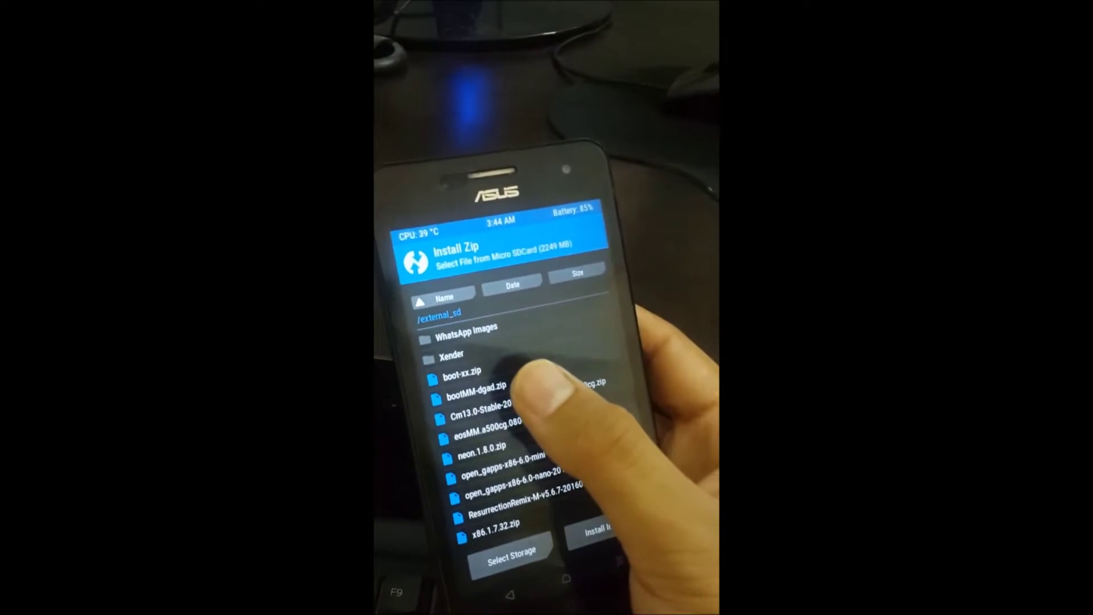
{"action": "left_click", "coordinate": [478, 417]}
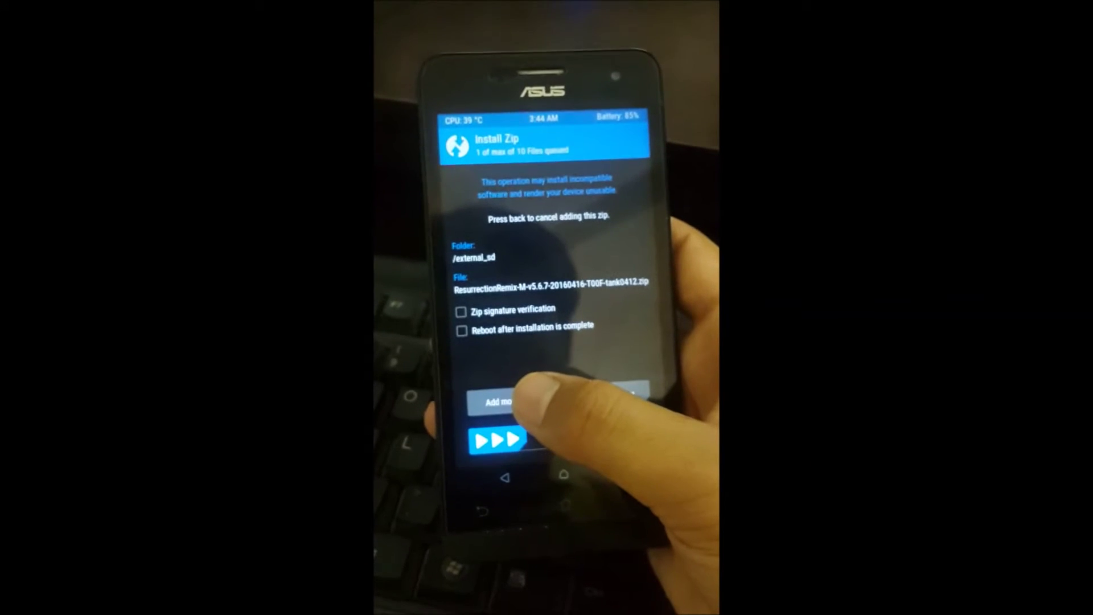
Queue bootMM-dgad.zip and the open_gapps mini zip, then flash all three.
{"action": "left_click", "coordinate": [500, 398]}
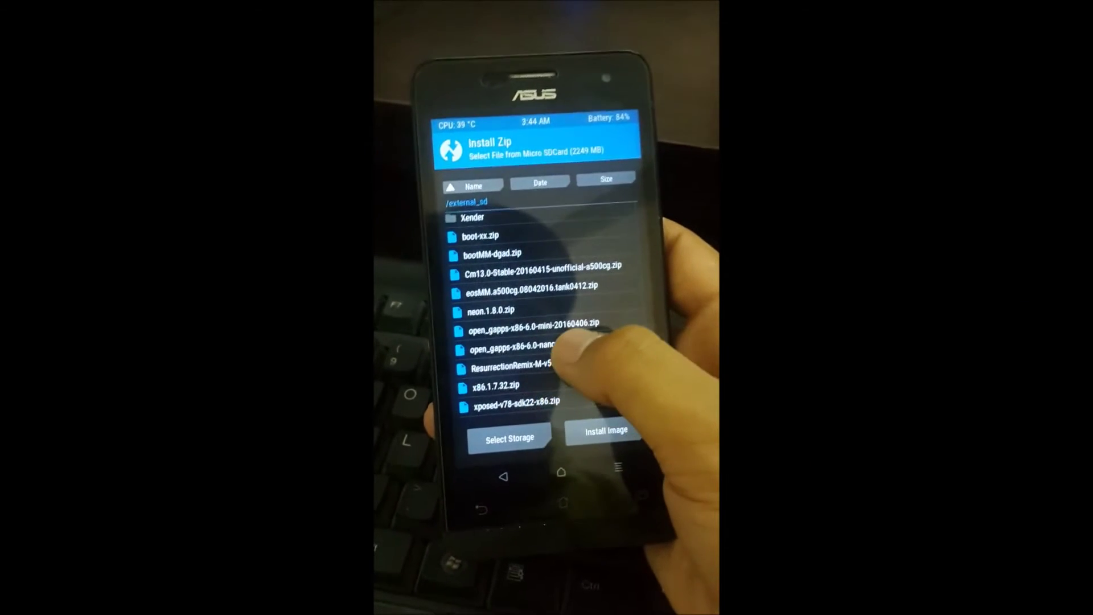
{"action": "scroll", "coordinate": [521, 316], "scroll_direction": "up", "scroll_amount": 1}
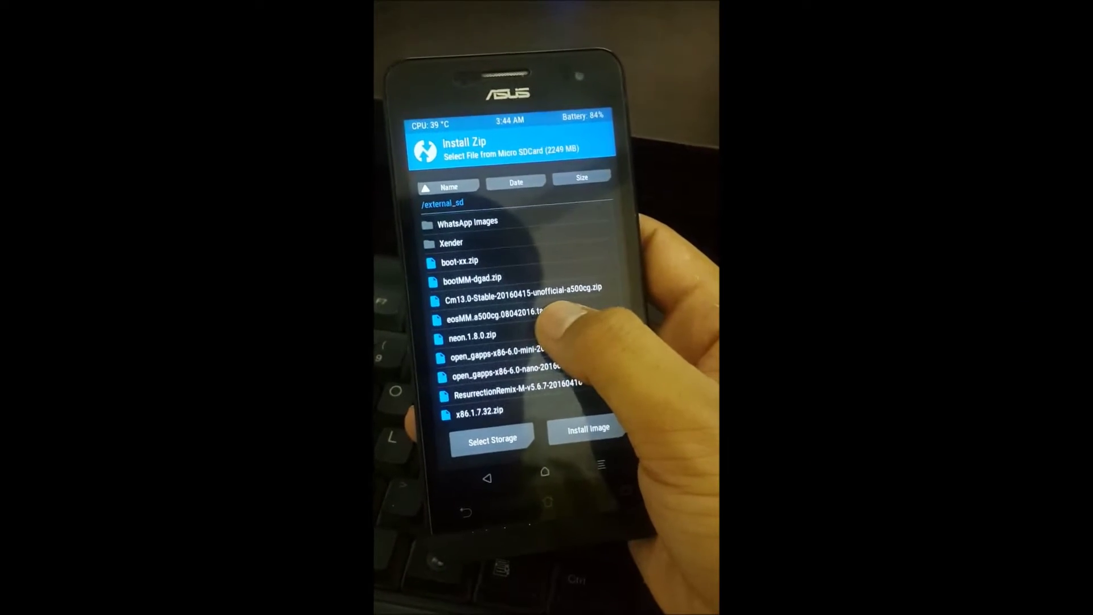
{"action": "left_click", "coordinate": [546, 286]}
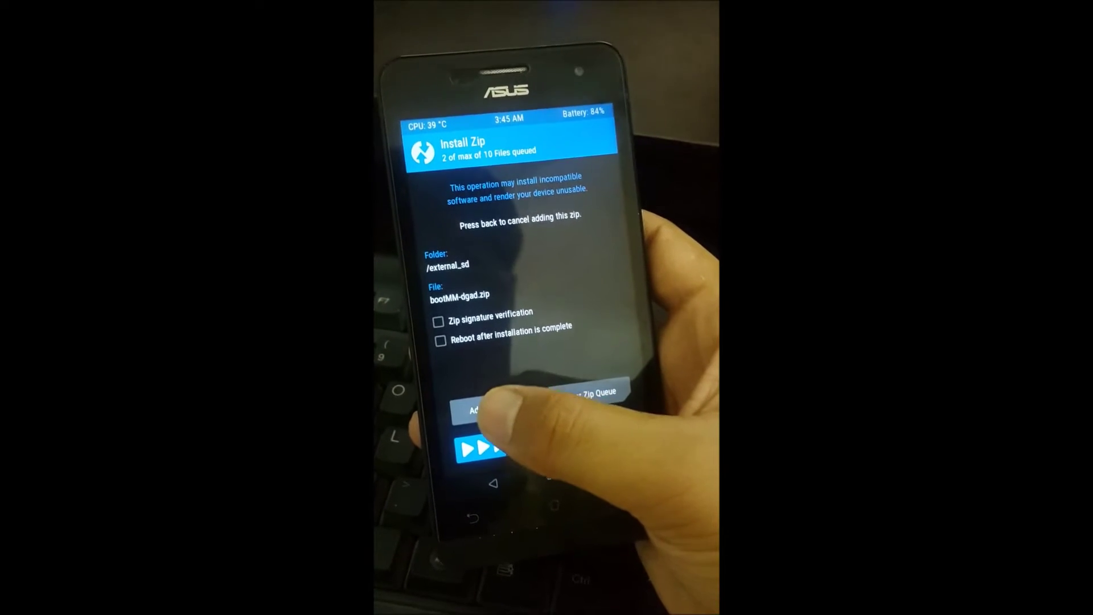
{"action": "left_click", "coordinate": [479, 411]}
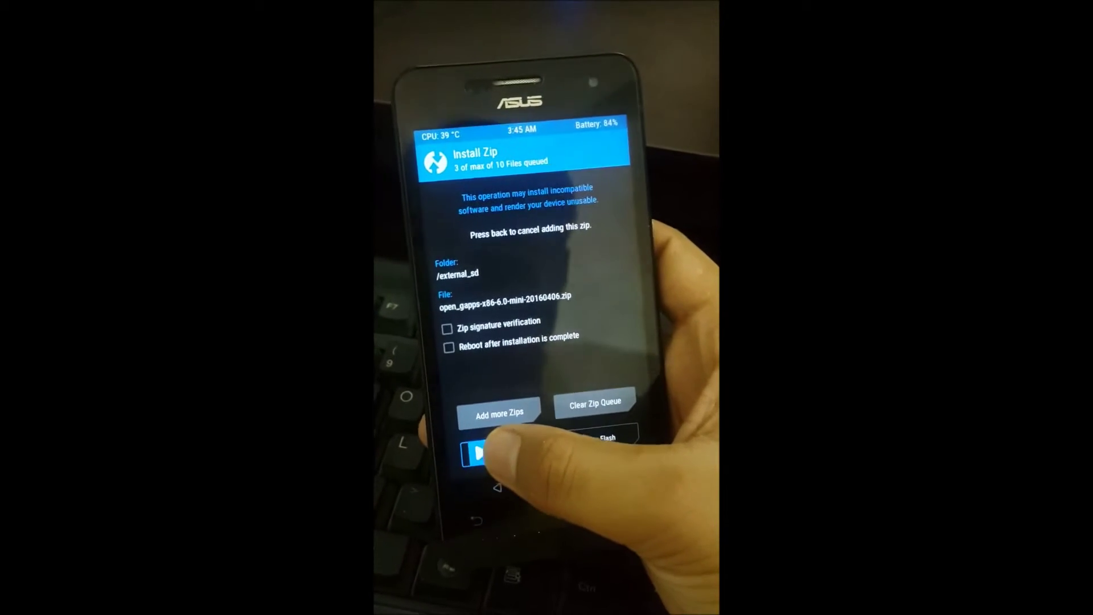
{"action": "left_click_drag", "start_coordinate": [482, 456], "coordinate": [627, 441]}
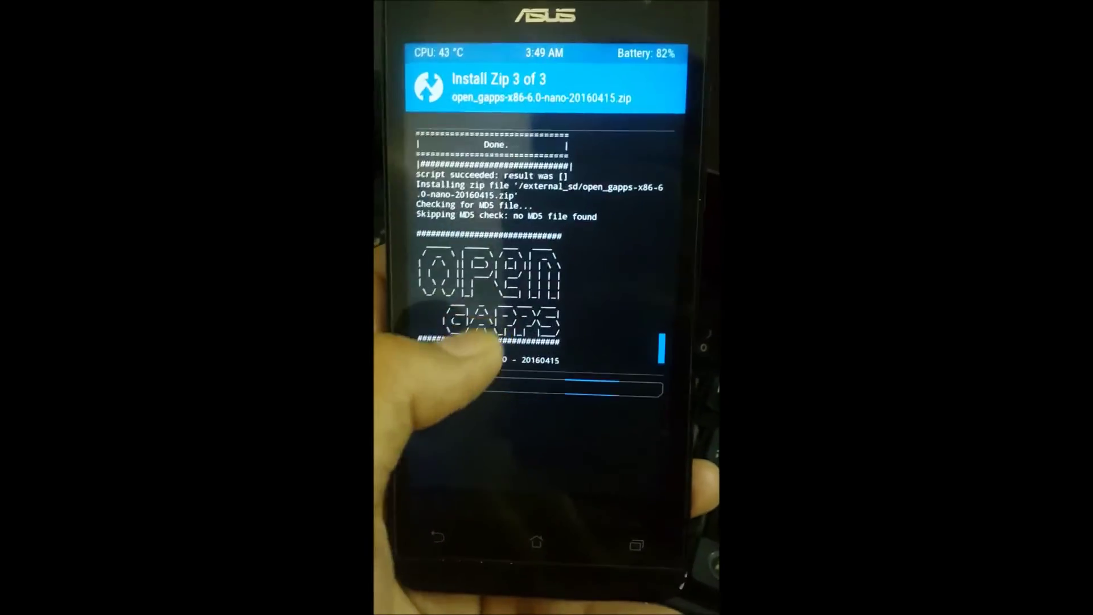
{"action": "scroll", "coordinate": [530, 257], "scroll_direction": "up", "scroll_amount": 3}
{"action": "scroll", "coordinate": [529, 257], "scroll_direction": "up", "scroll_amount": 3}
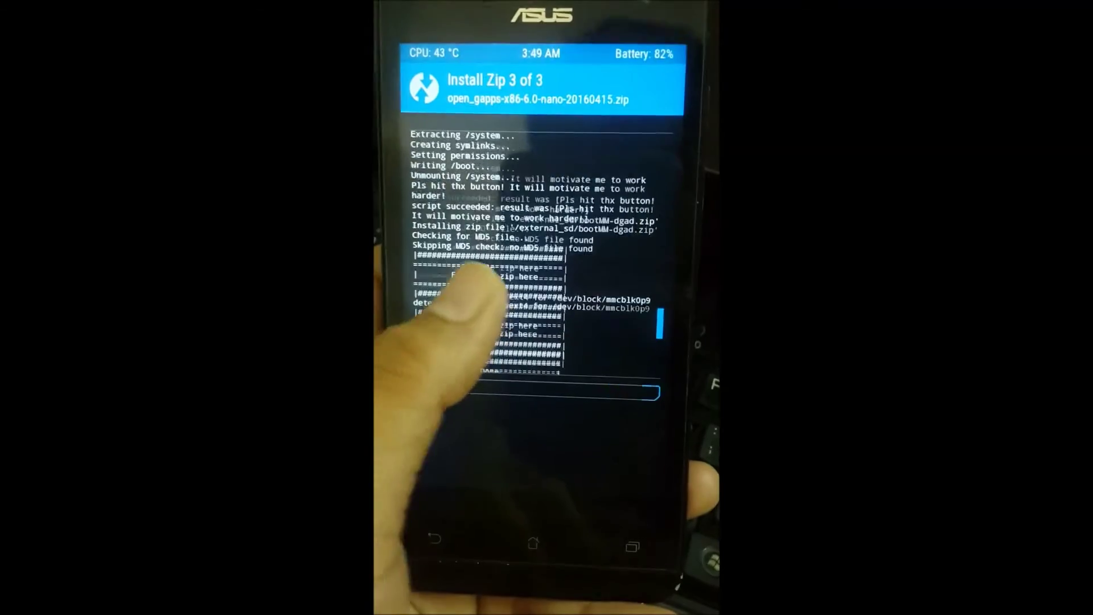
{"action": "scroll", "coordinate": [529, 257], "scroll_direction": "up", "scroll_amount": 3}
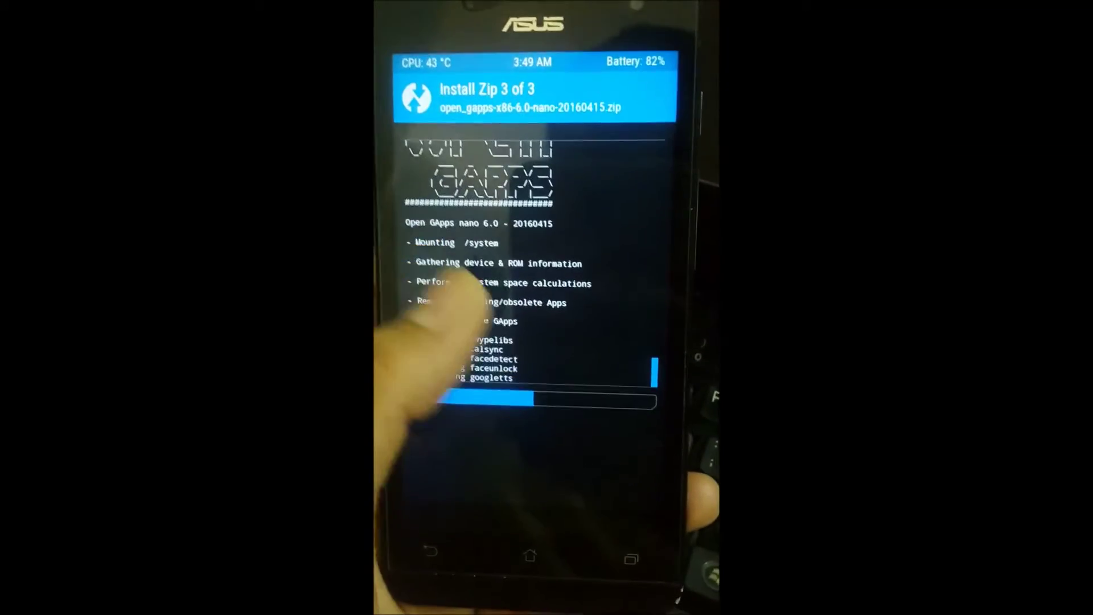
{"action": "scroll", "coordinate": [492, 295], "scroll_direction": "up", "scroll_amount": 2}
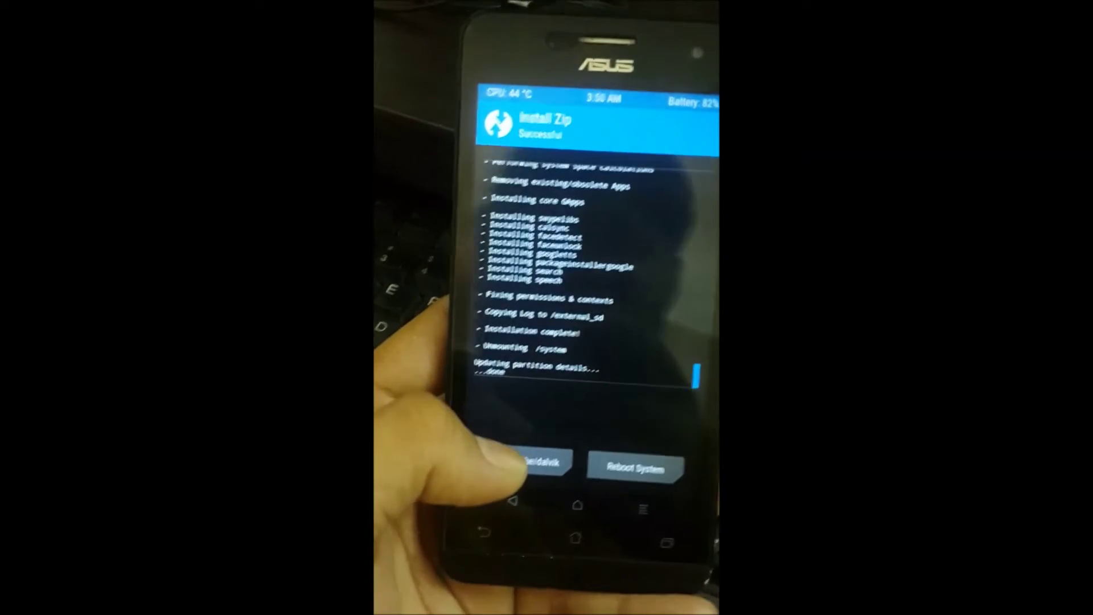
Wipe the cache and Dalvik cache after flashing the zips.
{"action": "left_click", "coordinate": [524, 461]}
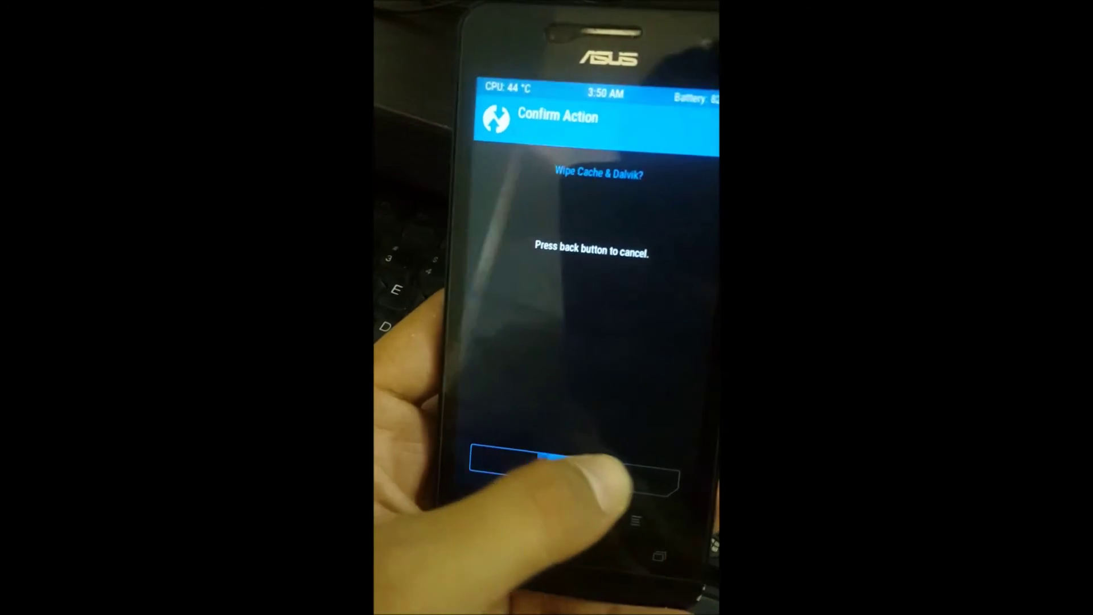
{"action": "left_click_drag", "start_coordinate": [512, 460], "coordinate": [675, 466]}
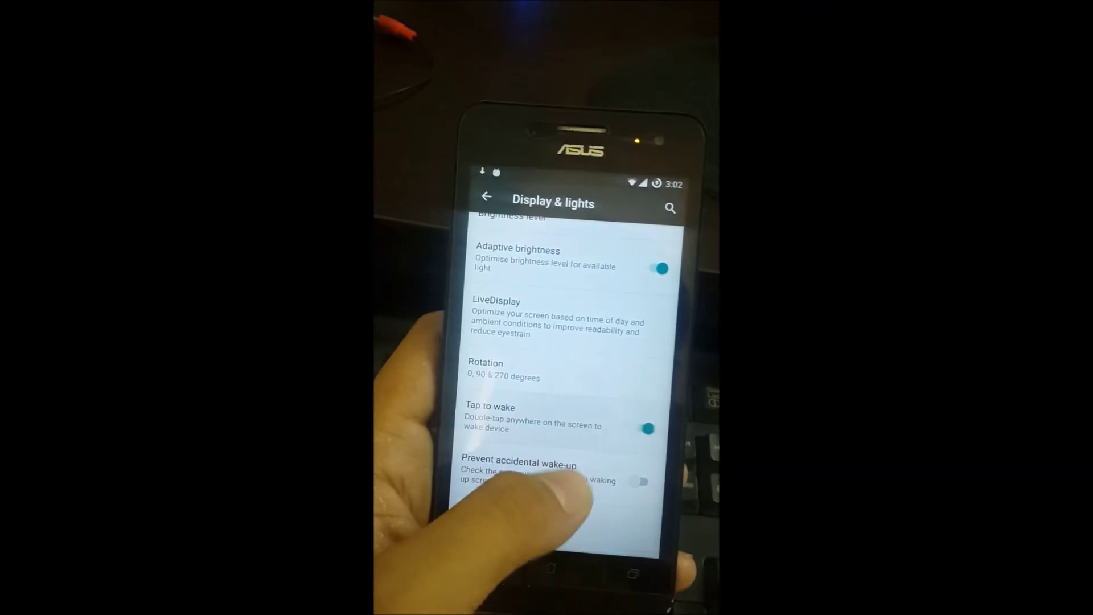
{"action": "scroll", "coordinate": [590, 385], "scroll_direction": "down", "scroll_amount": 2}
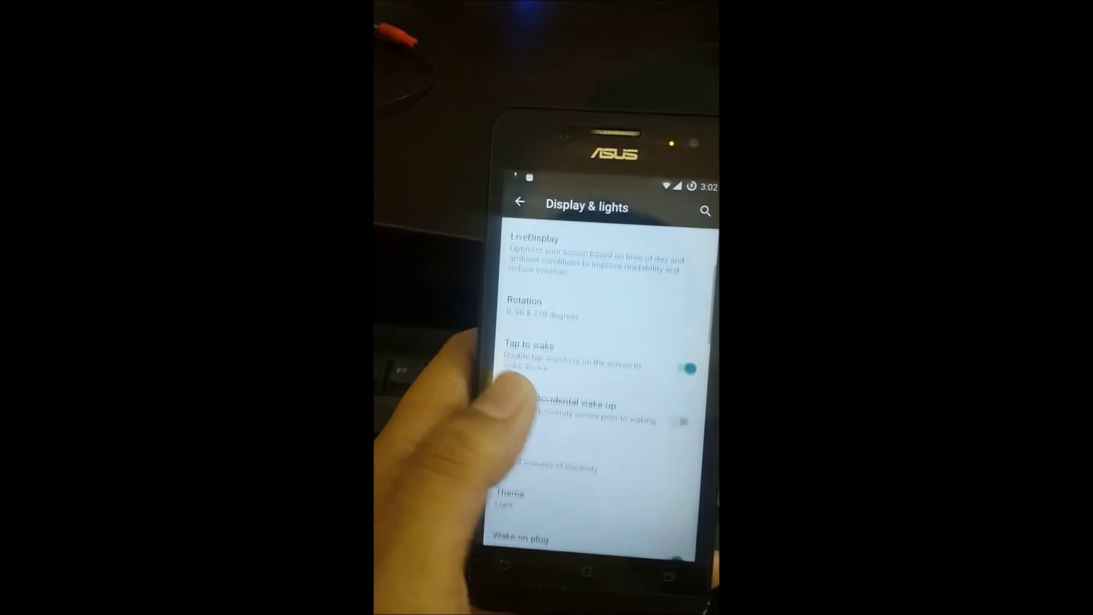
{"action": "scroll", "coordinate": [598, 385], "scroll_direction": "down", "scroll_amount": 2}
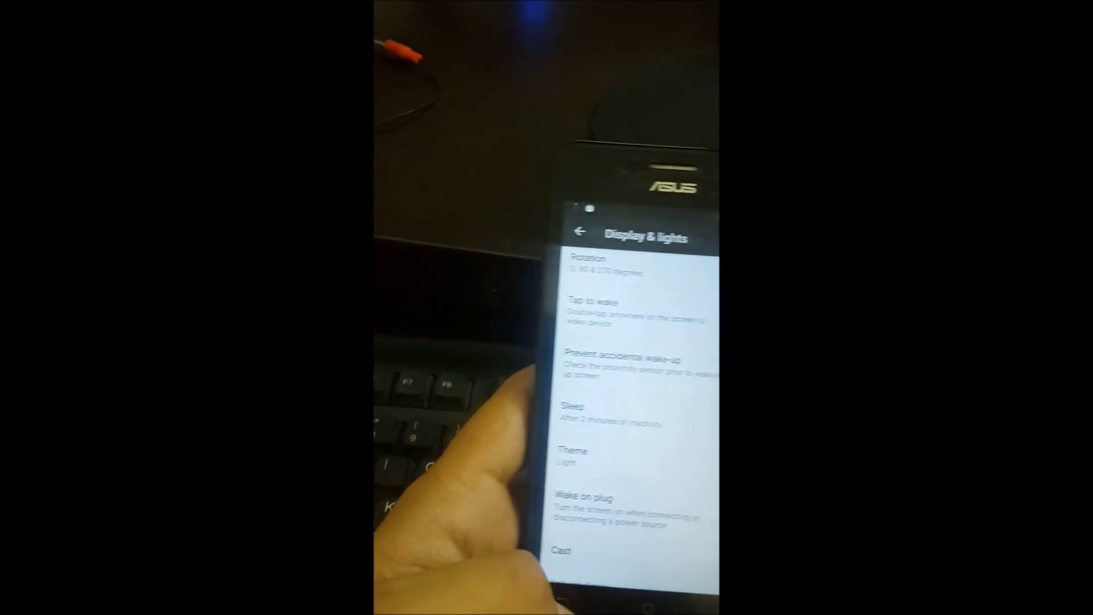
Leave Display & lights and go to Configurations' Miscellaneous settings.
{"action": "key", "text": "Escape"}
{"action": "scroll", "coordinate": [564, 385], "scroll_direction": "down", "scroll_amount": 1}
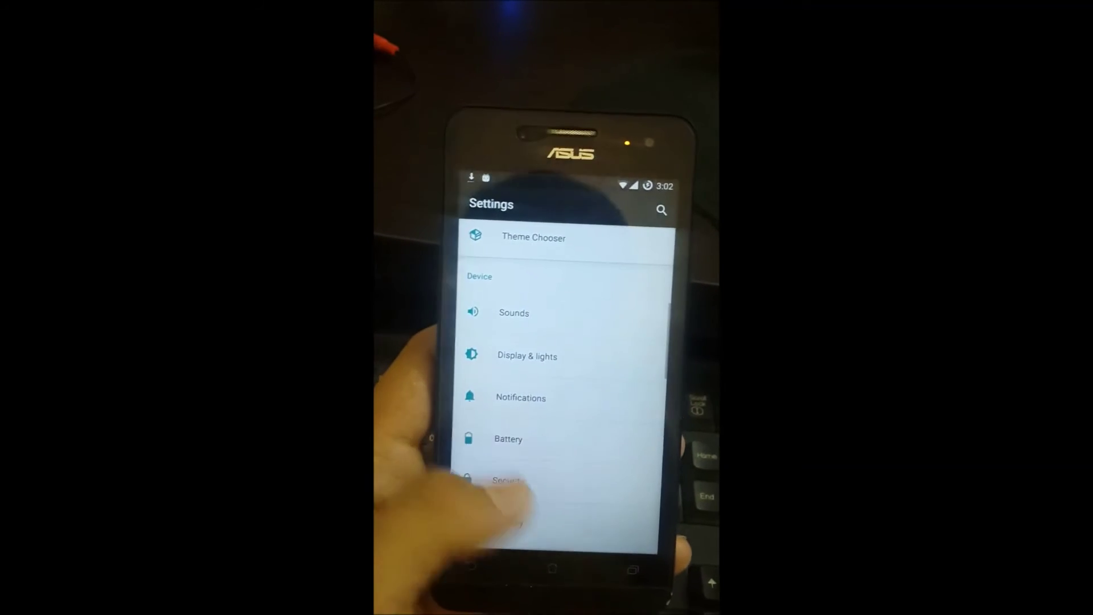
{"action": "scroll", "coordinate": [564, 384], "scroll_direction": "up", "scroll_amount": 2}
{"action": "scroll", "coordinate": [564, 385], "scroll_direction": "up", "scroll_amount": 2}
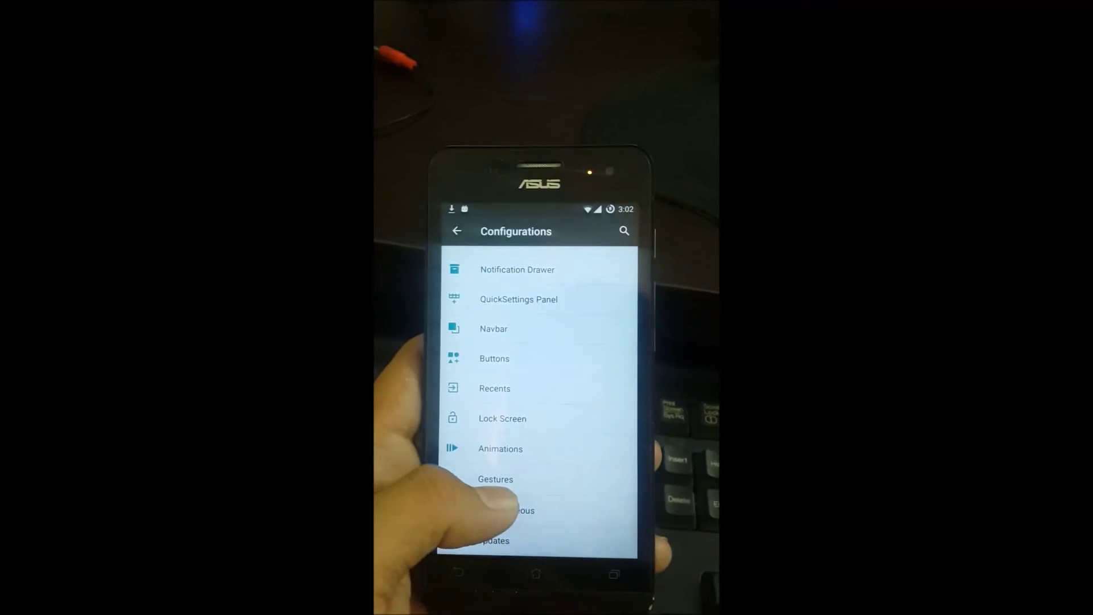
{"action": "left_click", "coordinate": [504, 510]}
{"action": "left_click_drag", "start_coordinate": [512, 534], "coordinate": [513, 478]}
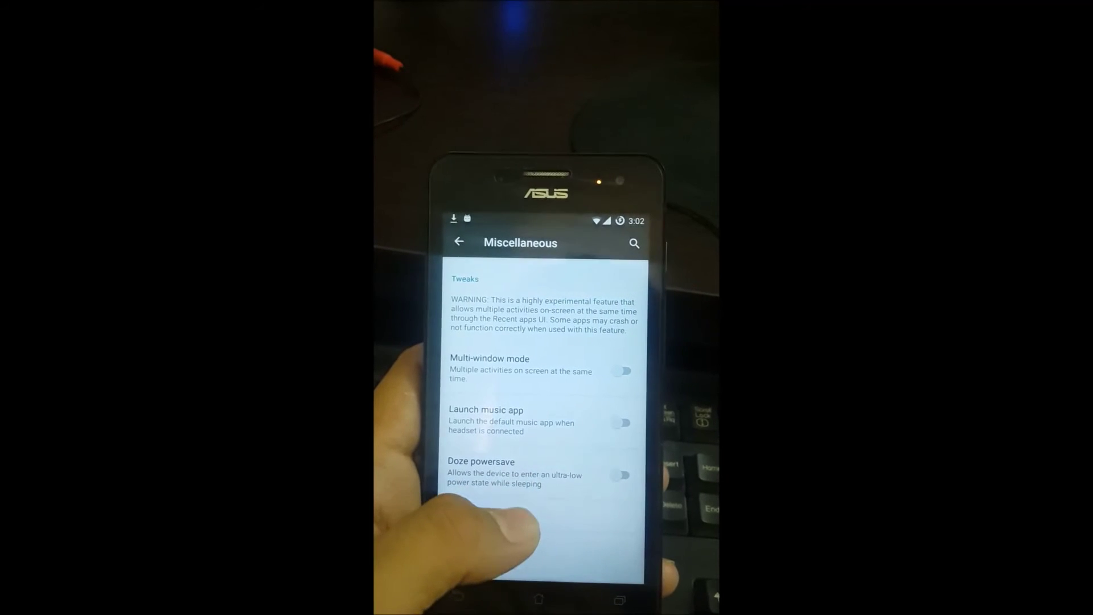
Turn on Doze powersave and bring up the recent apps overview.
{"action": "left_click", "coordinate": [608, 480]}
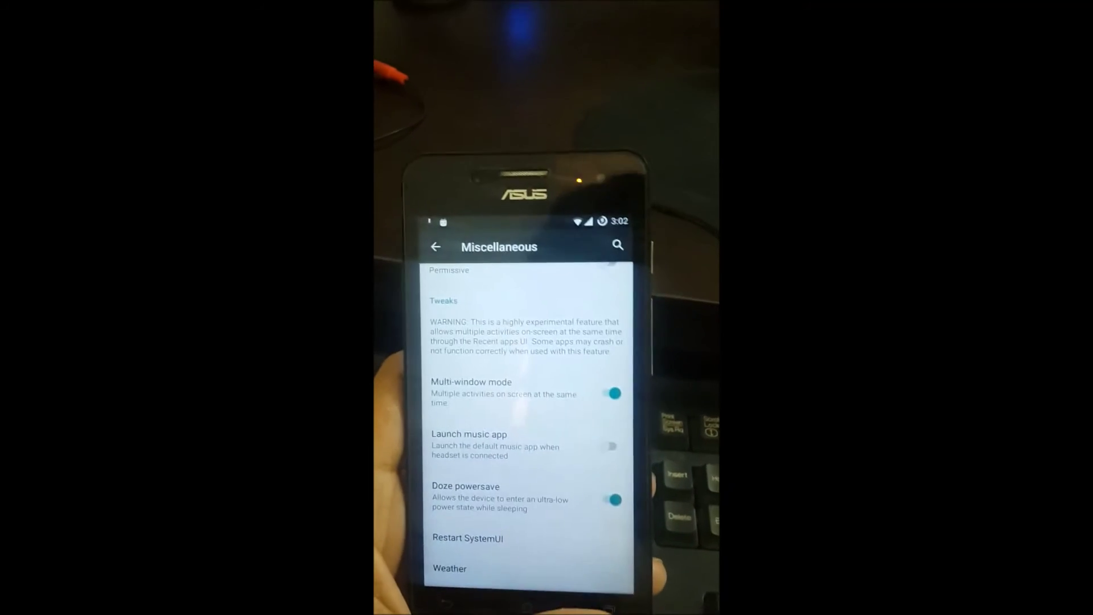
{"action": "left_click", "coordinate": [598, 602]}
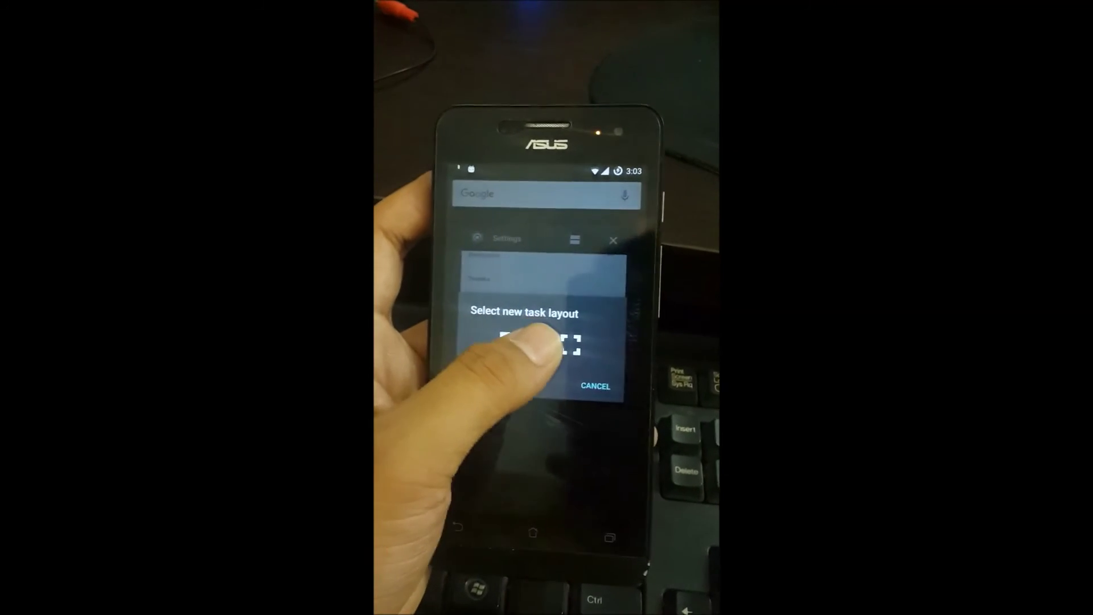
Stack Settings with the app drawer in split-screen, then close Settings and return home.
{"action": "left_click", "coordinate": [517, 341]}
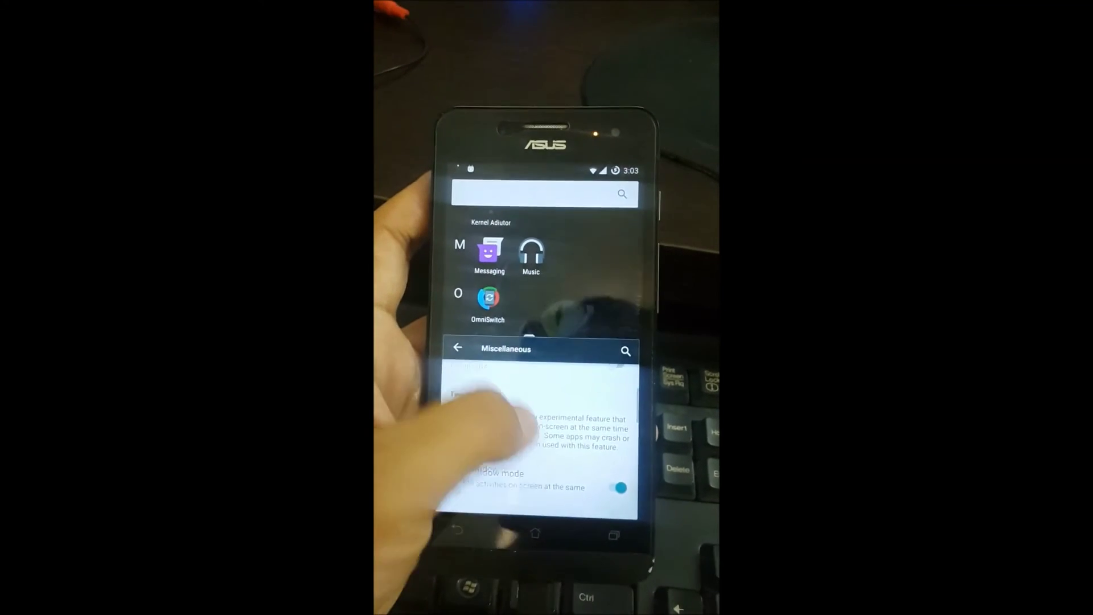
{"action": "left_click_drag", "start_coordinate": [492, 311], "coordinate": [423, 239]}
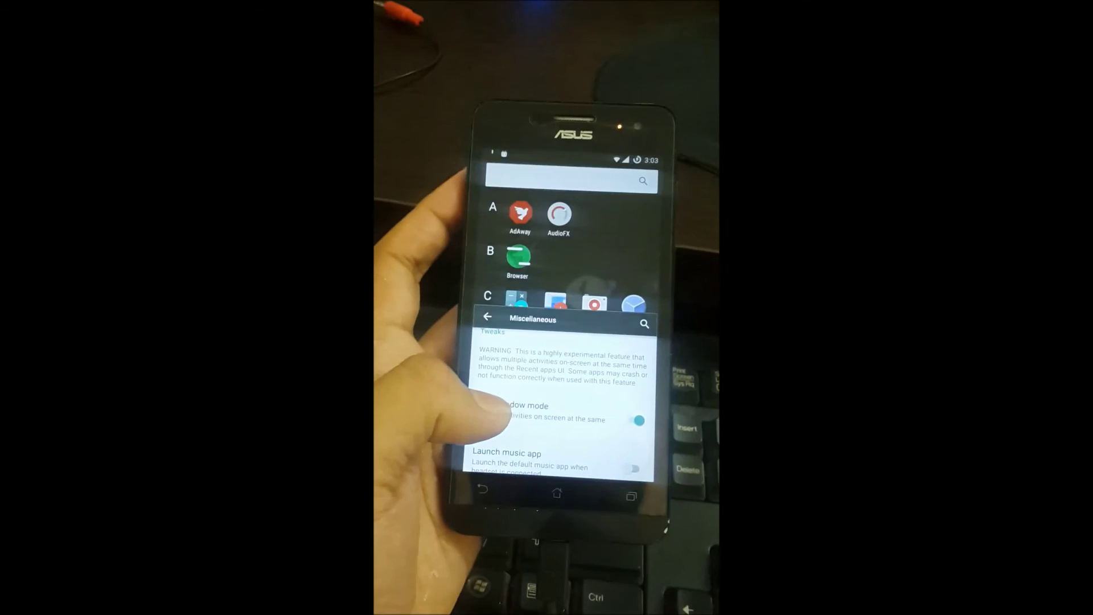
{"action": "left_click_drag", "start_coordinate": [513, 427], "coordinate": [512, 376]}
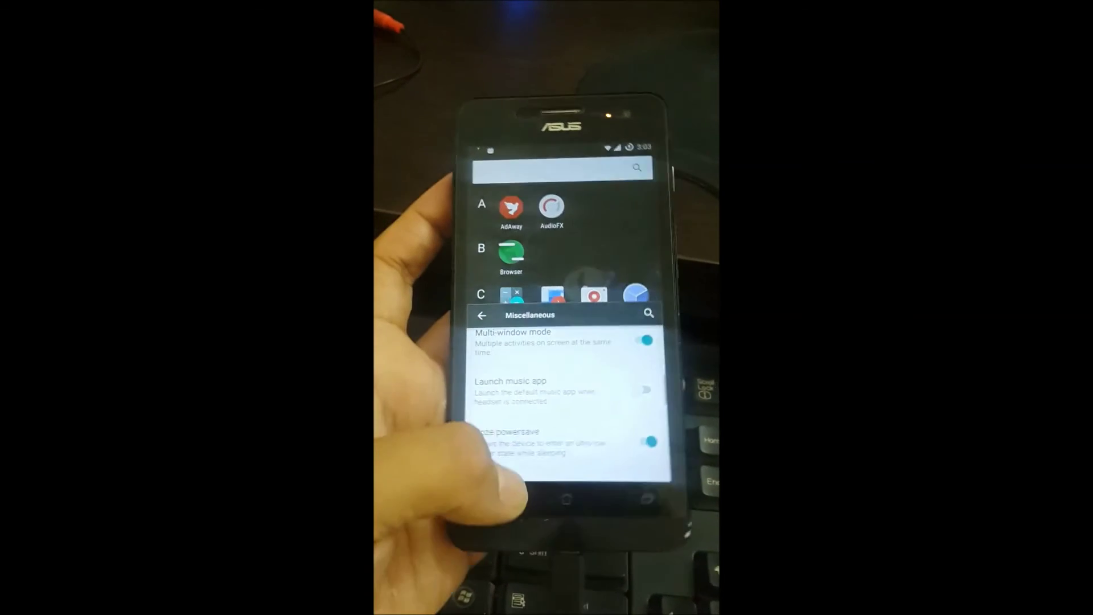
{"action": "left_click", "coordinate": [491, 521]}
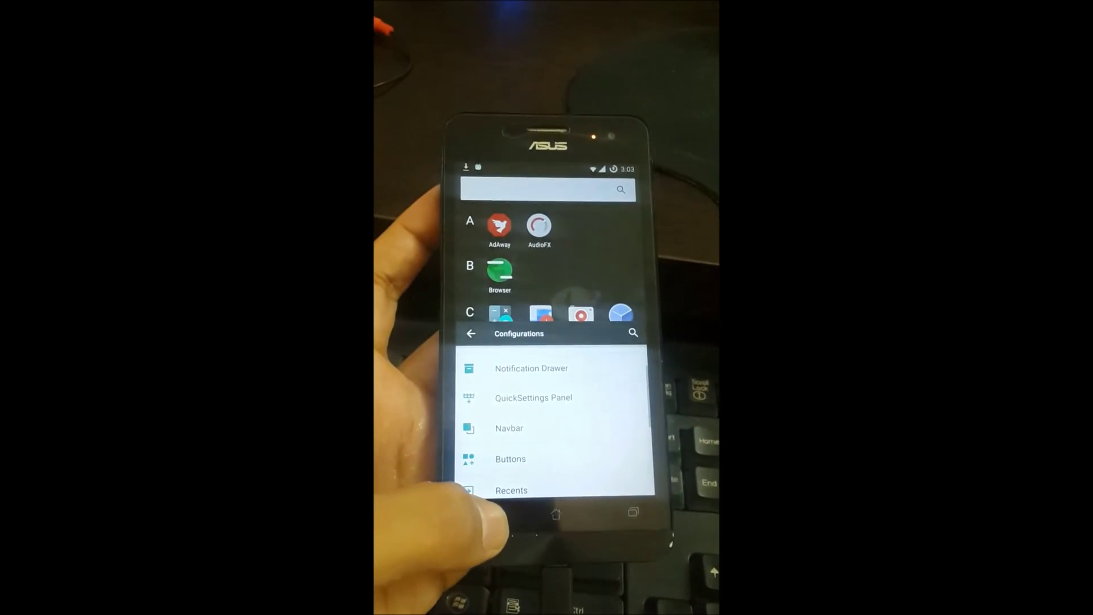
{"action": "left_click", "coordinate": [478, 513]}
{"action": "left_click", "coordinate": [479, 509]}
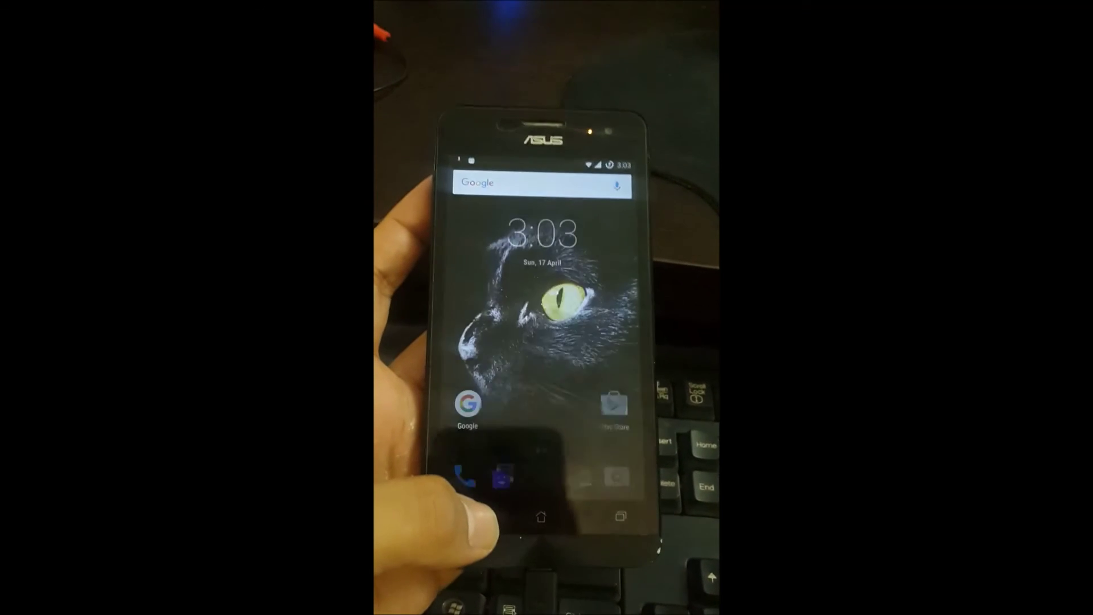